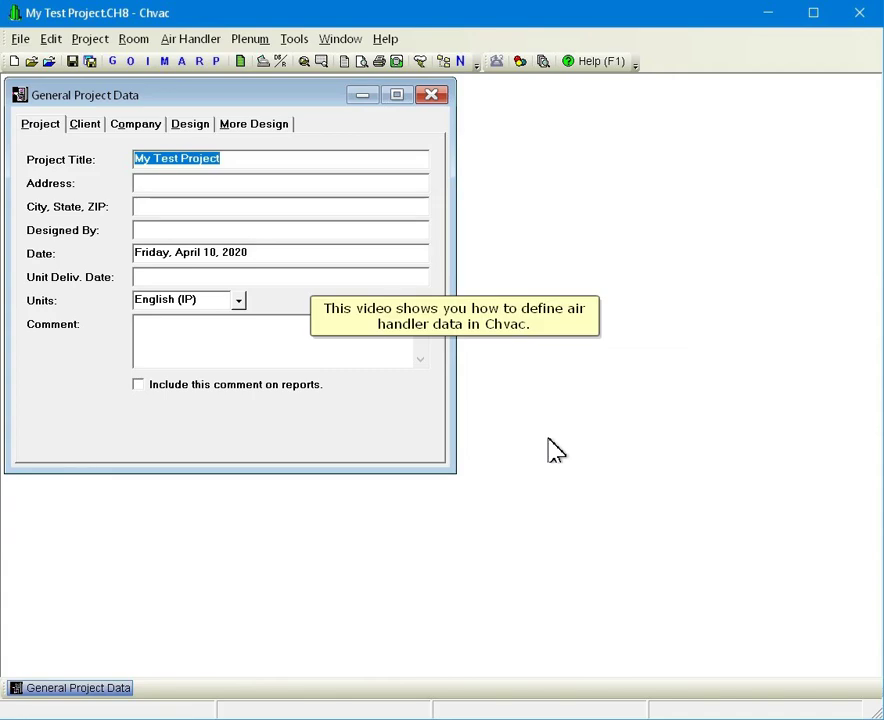
# Step: Open the air handler data, name air handler 1 "AHU-1", and set its constant-volume system type to Sum of Peaks
pyautogui.click(184, 62)
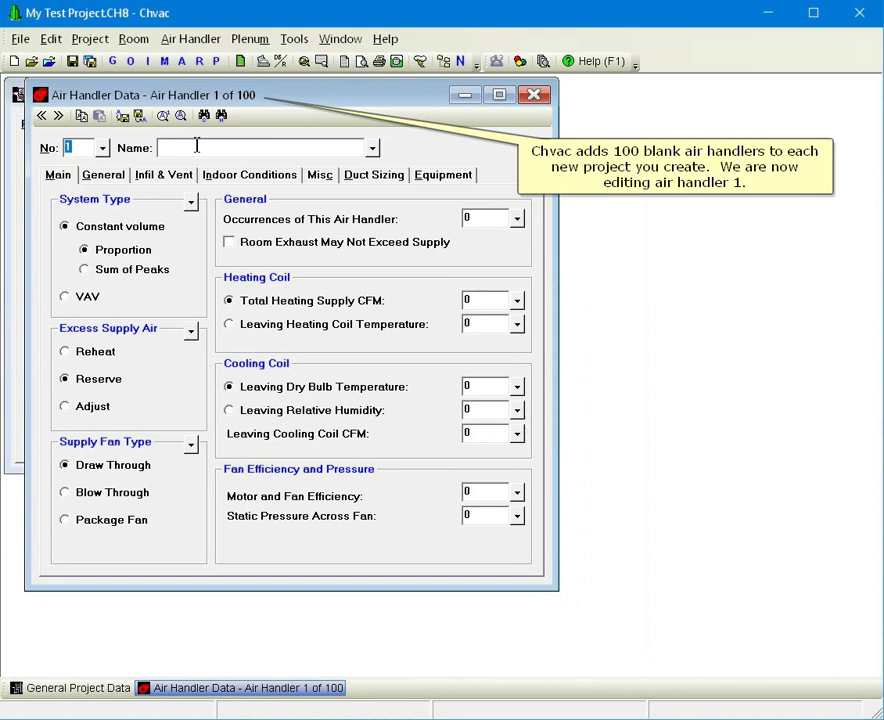
pyautogui.click(226, 149)
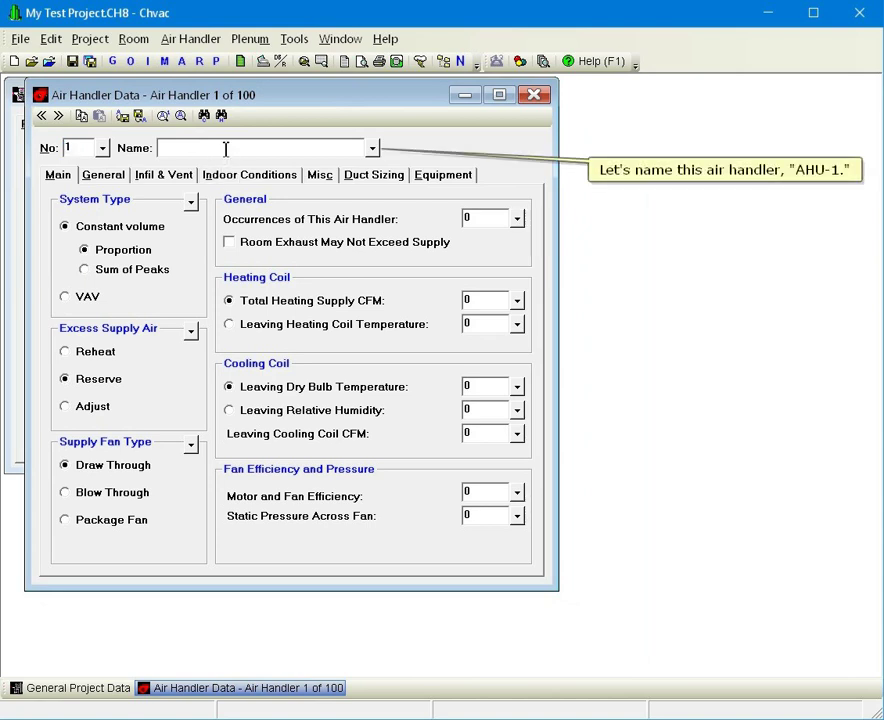
pyautogui.write('AHU-1')
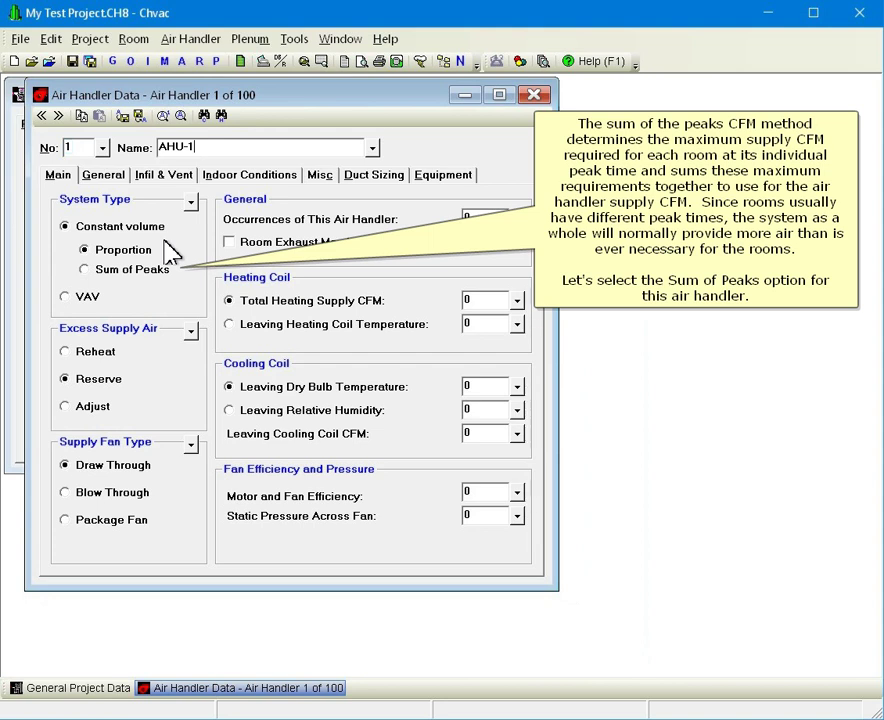
pyautogui.click(152, 272)
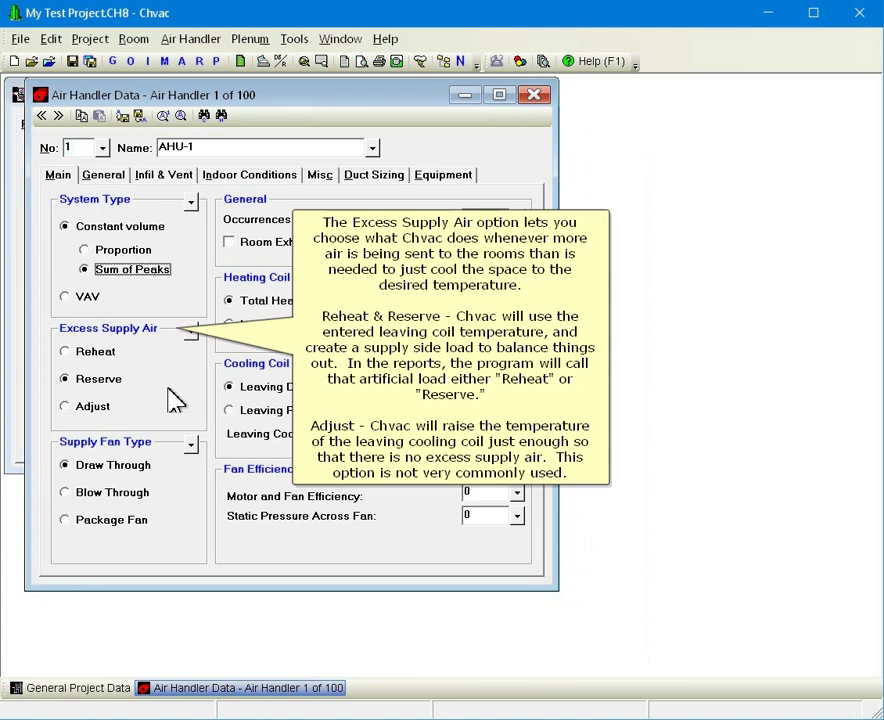
pyautogui.click(176, 405)
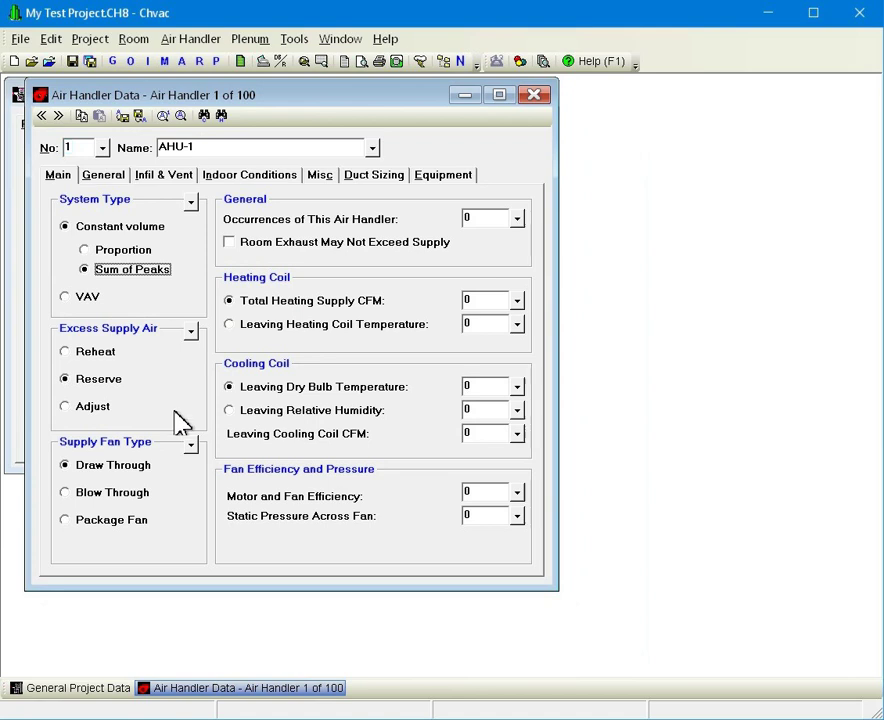
# Step: Choose Package Fan as the supply fan type and set the occurrences of this air handler to 1
pyautogui.moveTo(178, 459)
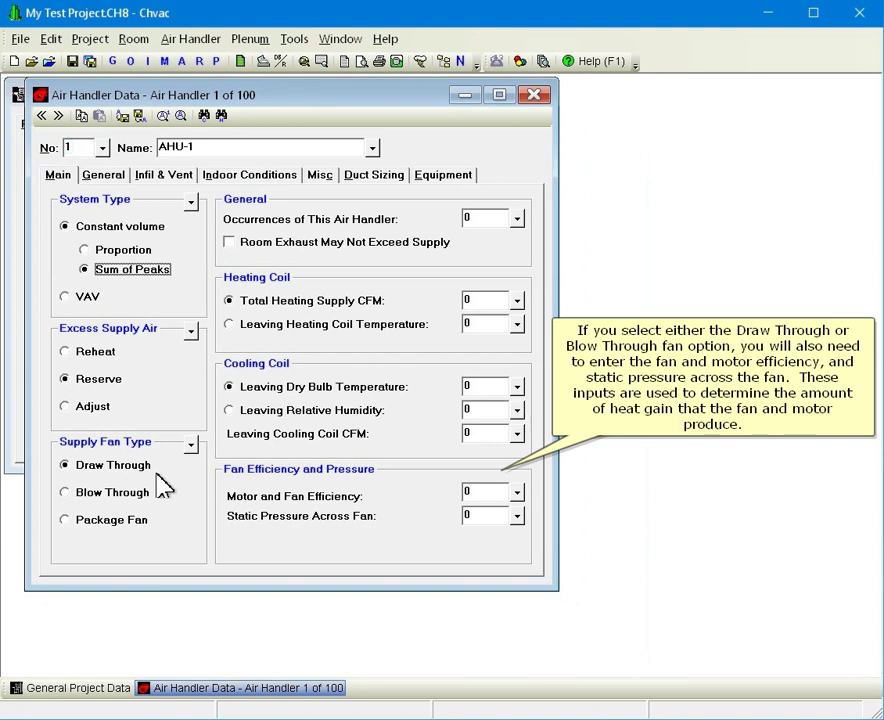
pyautogui.click(128, 524)
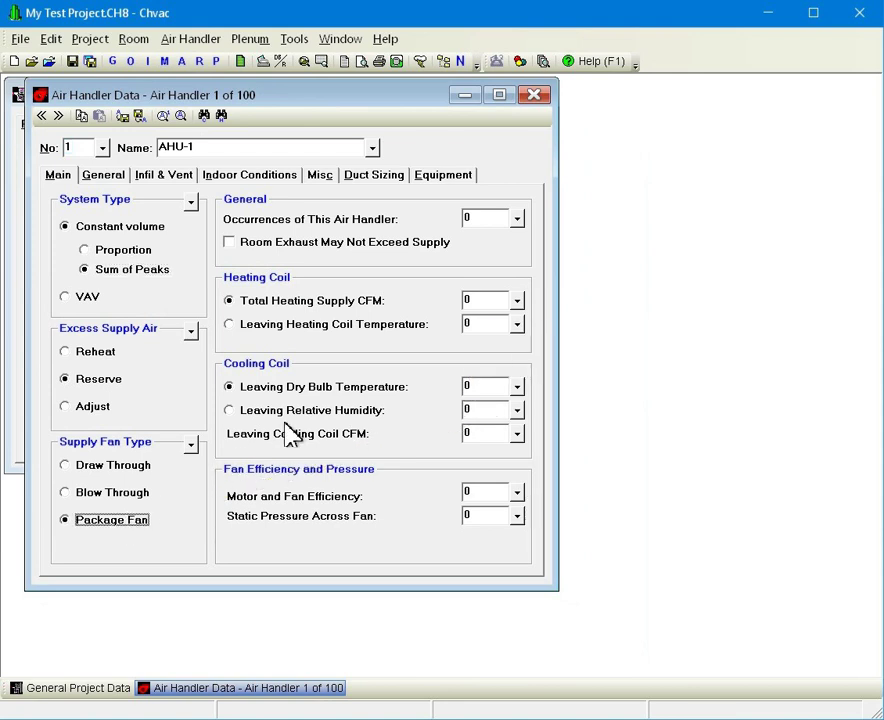
pyautogui.click(483, 220)
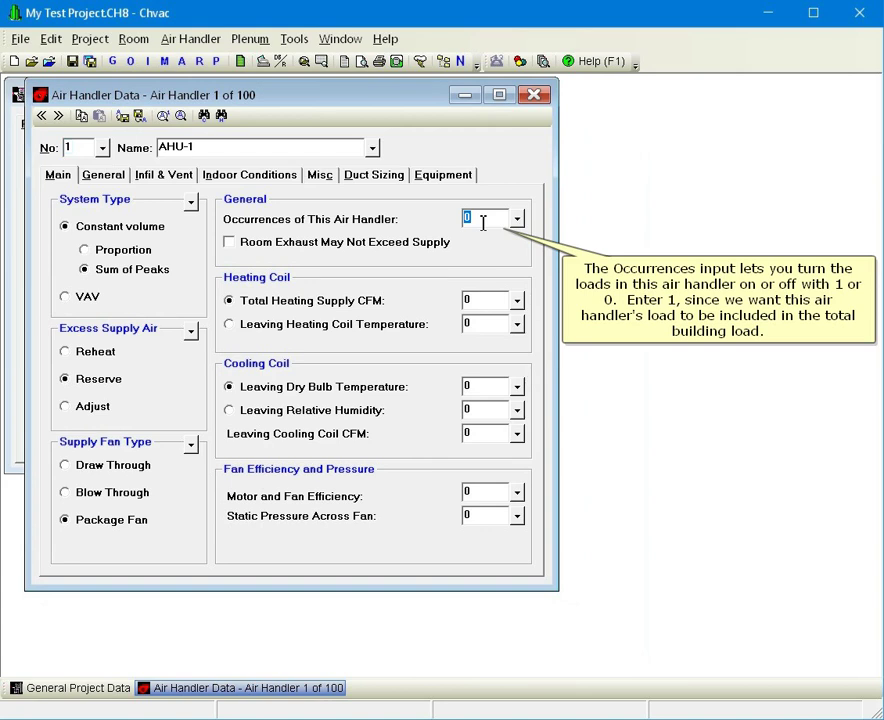
pyautogui.write('1')
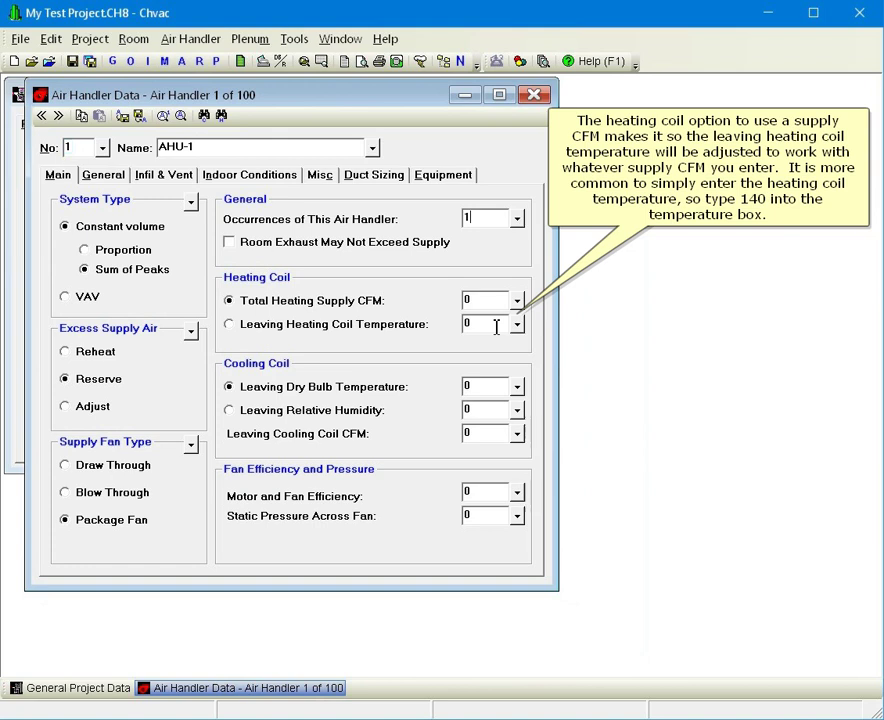
# Step: Set the leaving heating coil temperature to 140 and the cooling coil's leaving dry bulb temperature to 55
pyautogui.doubleClick(496, 327)
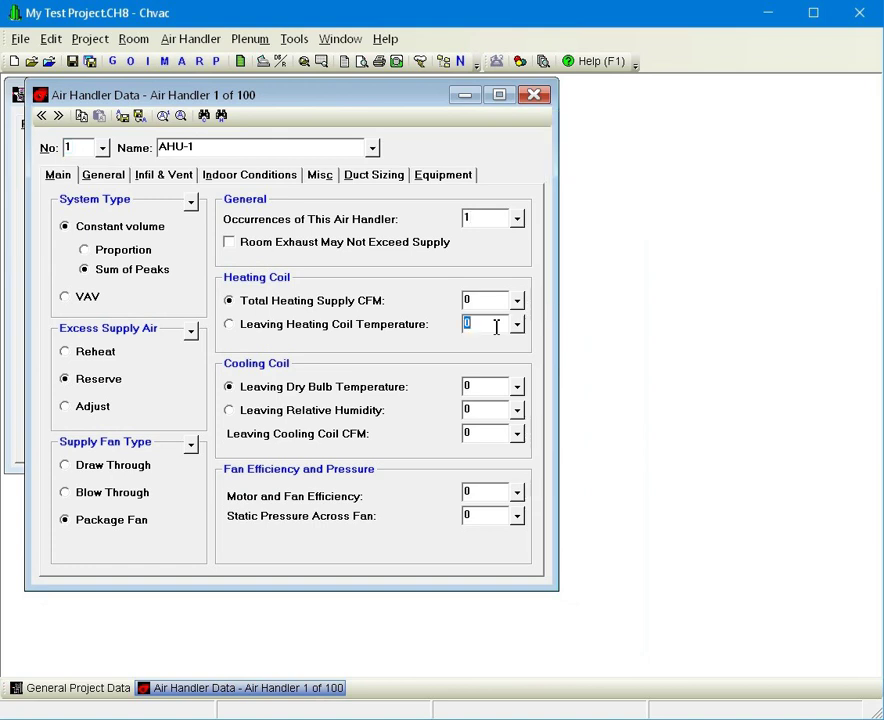
pyautogui.write('140')
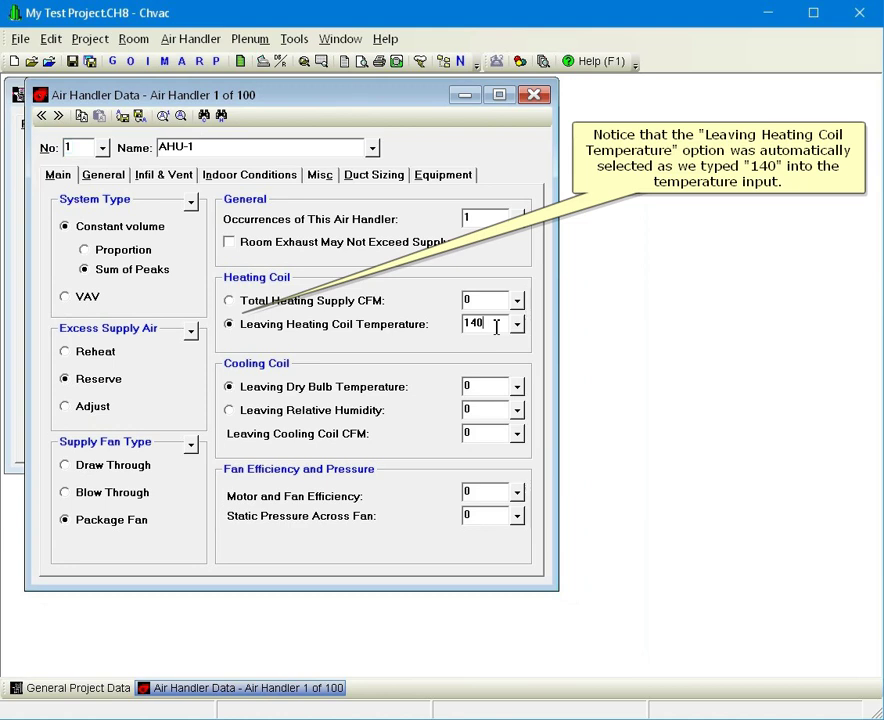
pyautogui.click(501, 389)
pyautogui.write('55')
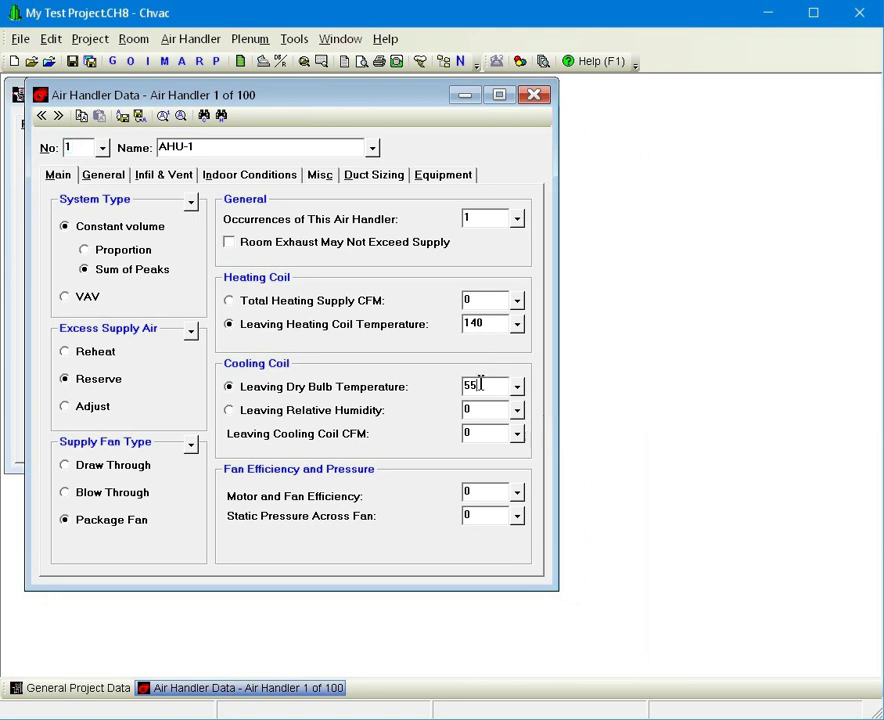
# Step: Set the heating ventilation to the Office space rate of 5 CFM per person from the ASHRAE ventilation table
pyautogui.click(104, 178)
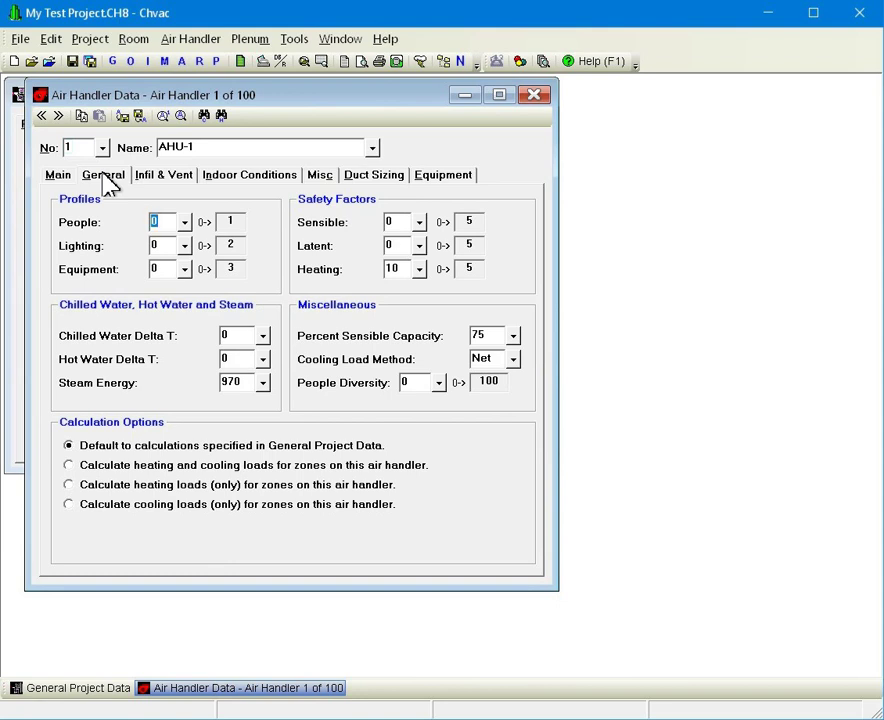
pyautogui.click(169, 184)
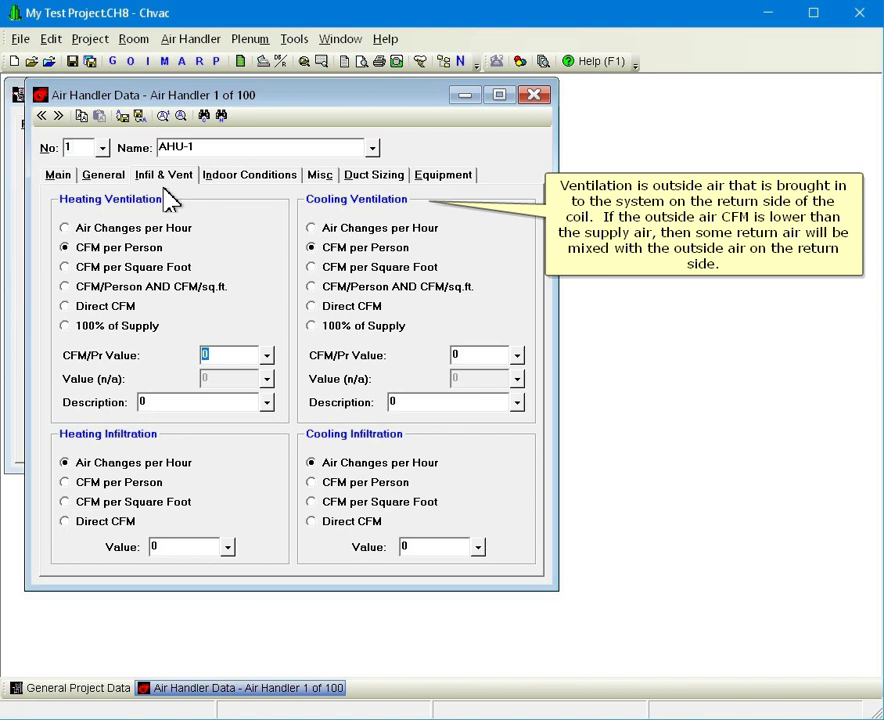
pyautogui.click(267, 356)
pyautogui.scroll(-10, 779, 640)
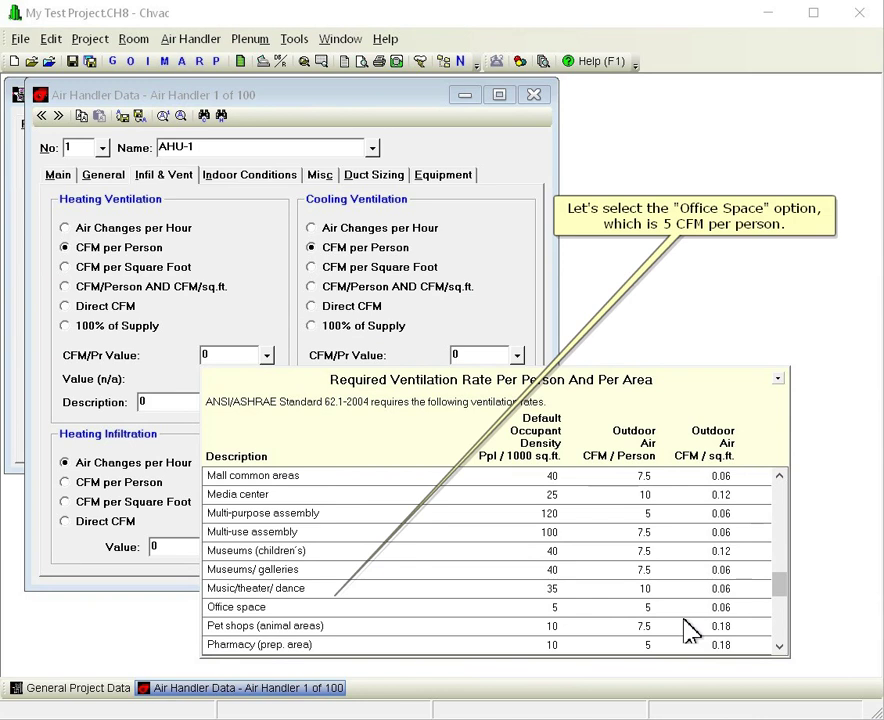
pyautogui.click(428, 608)
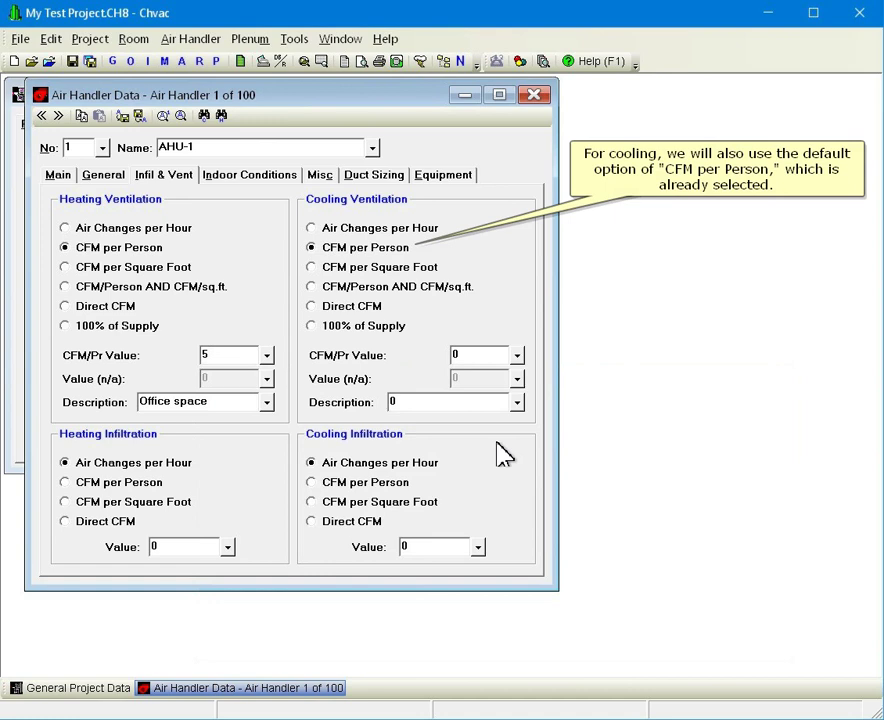
# Step: Set the cooling ventilation to the Office space rate of 5 CFM per person from the ventilation table
pyautogui.click(519, 357)
pyautogui.scroll(-10, 870, 641)
pyautogui.scroll(-3, 870, 641)
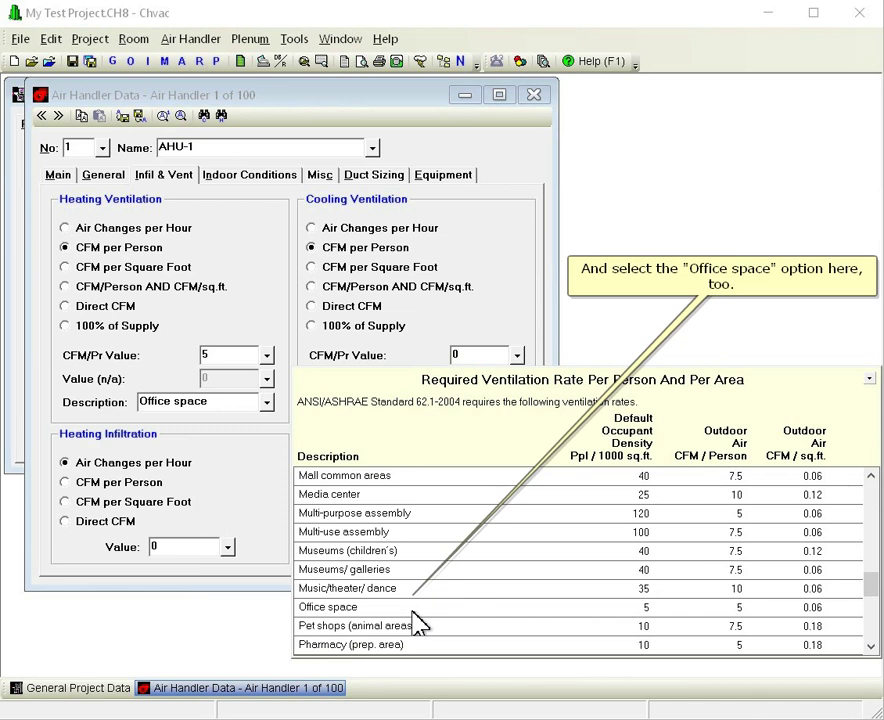
pyautogui.click(412, 609)
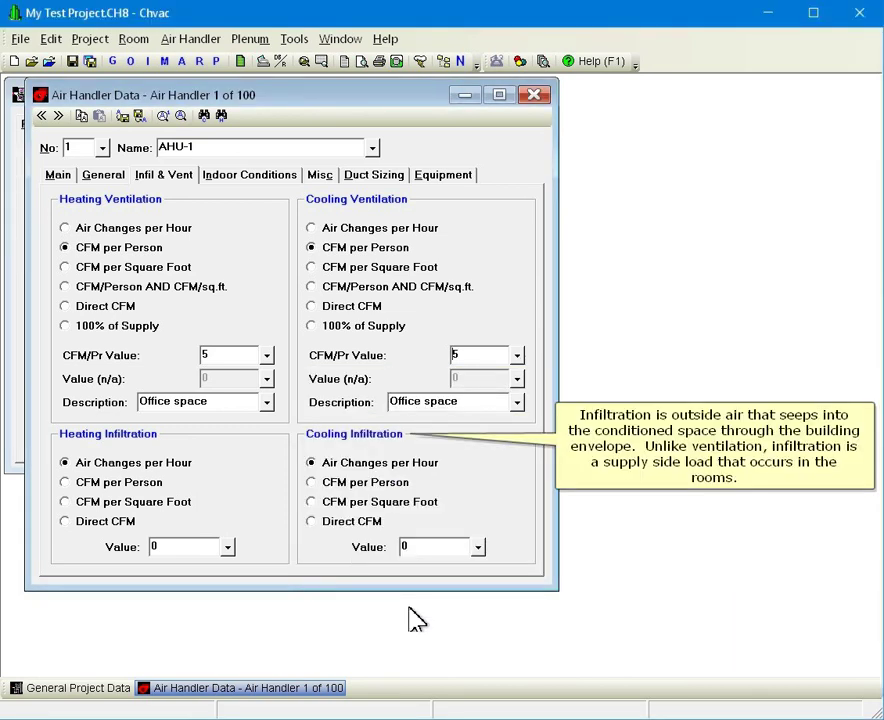
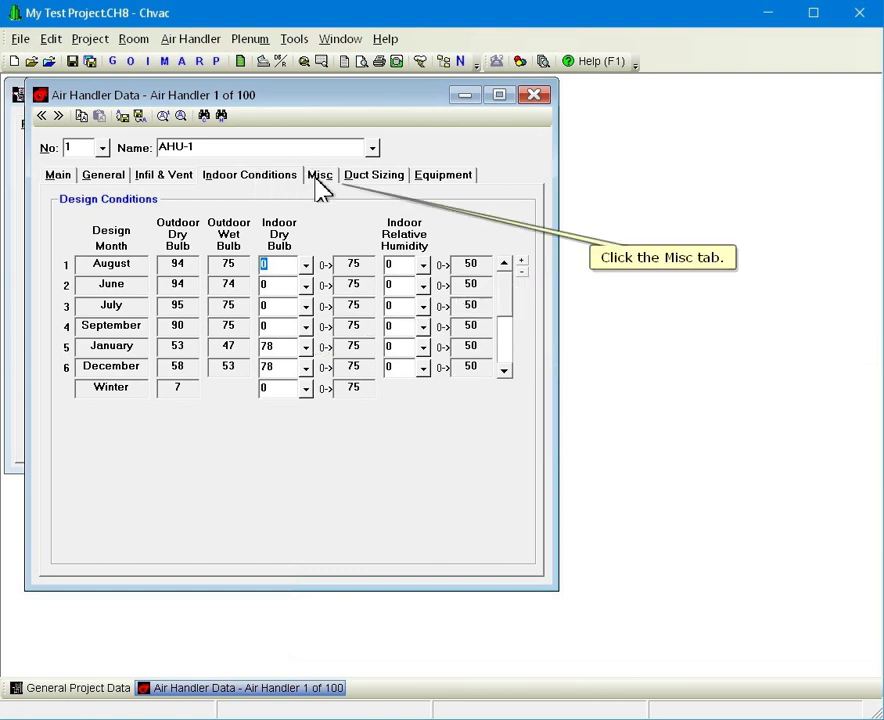
# Step: Set the ductwork winter temperature drop to 4.00 for supply and 2.00 for return, using the insulated, high row
pyautogui.click(317, 184)
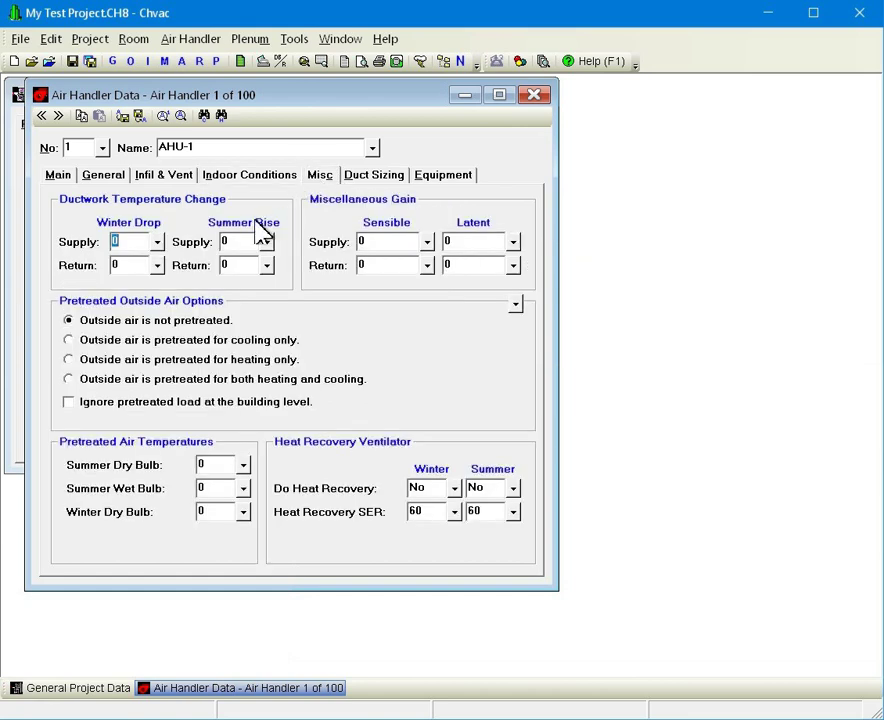
pyautogui.click(157, 242)
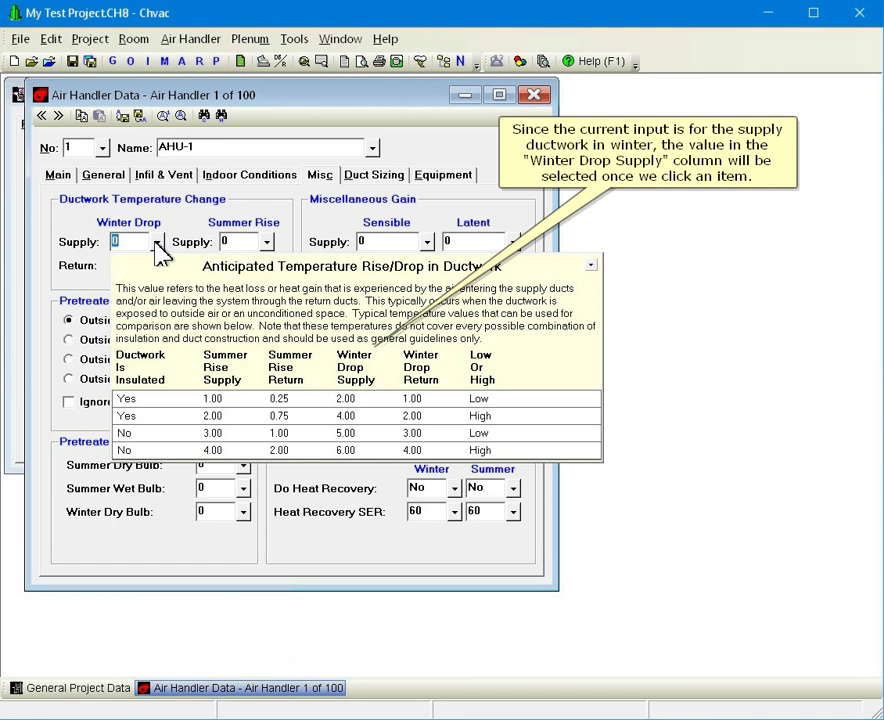
pyautogui.click(213, 420)
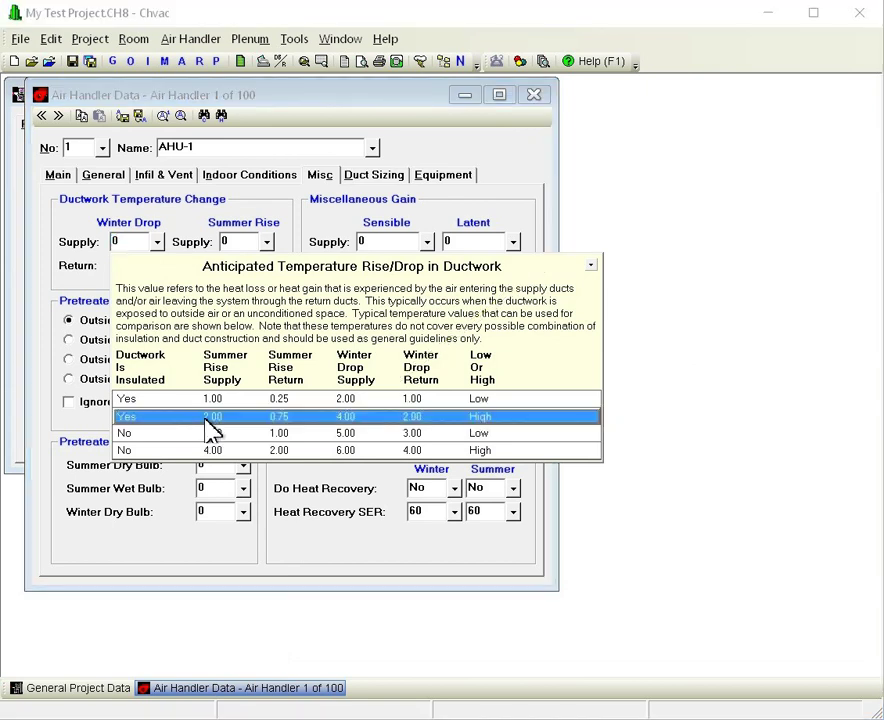
pyautogui.click(211, 420)
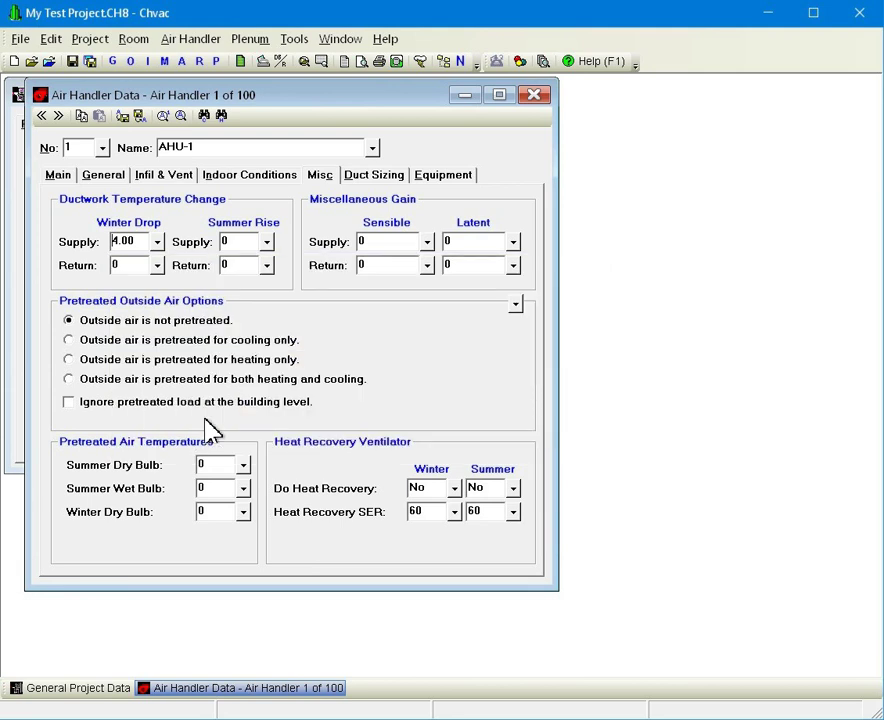
pyautogui.click(158, 266)
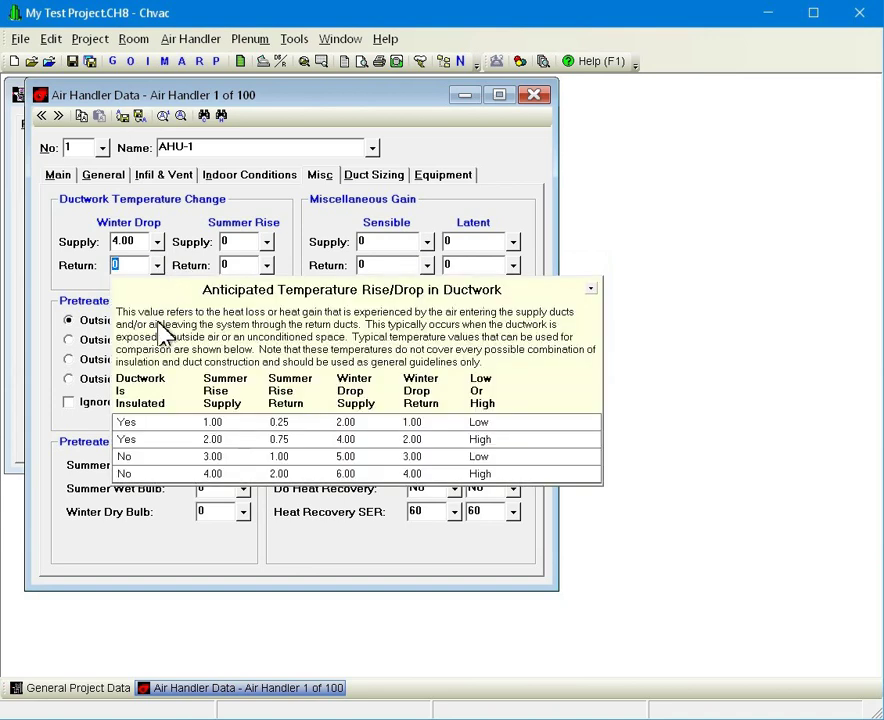
pyautogui.click(180, 450)
# Step: Set the ductwork summer temperature rise to 2.00 for supply and 0.75 for return, using the insulated, high row
pyautogui.press('Tab')
pyautogui.click(255, 395)
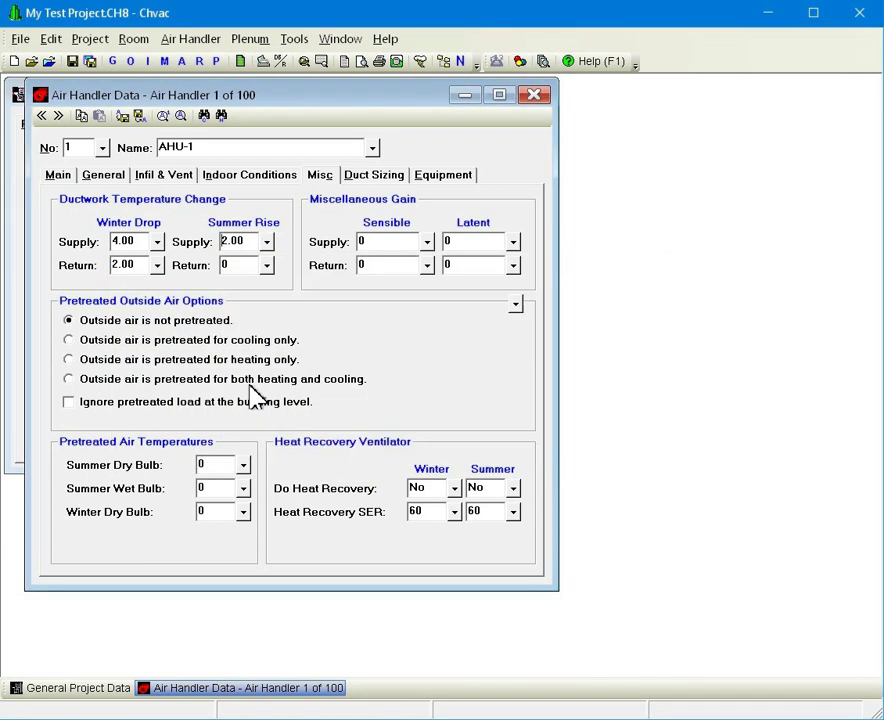
pyautogui.click(265, 264)
pyautogui.click(274, 440)
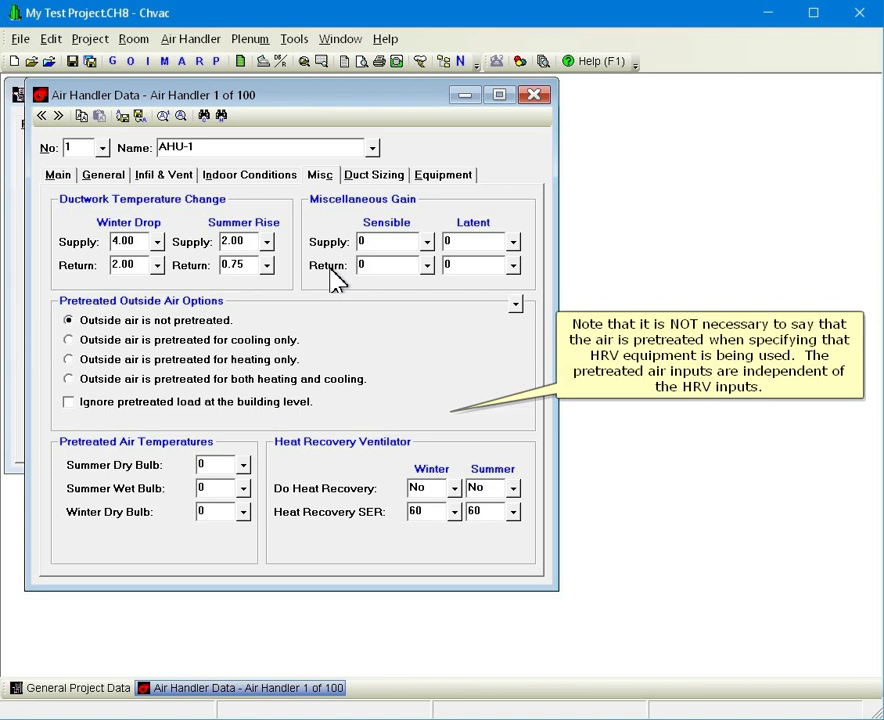
# Step: Review the air handler's duct sizing inputs and its cooling and heating equipment inputs
pyautogui.click(357, 180)
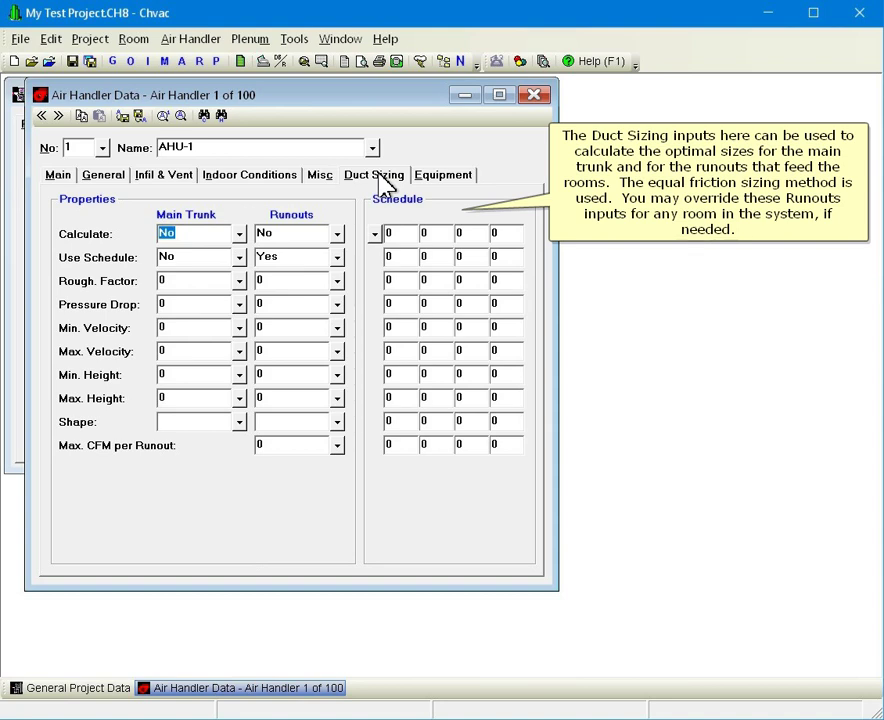
pyautogui.click(437, 186)
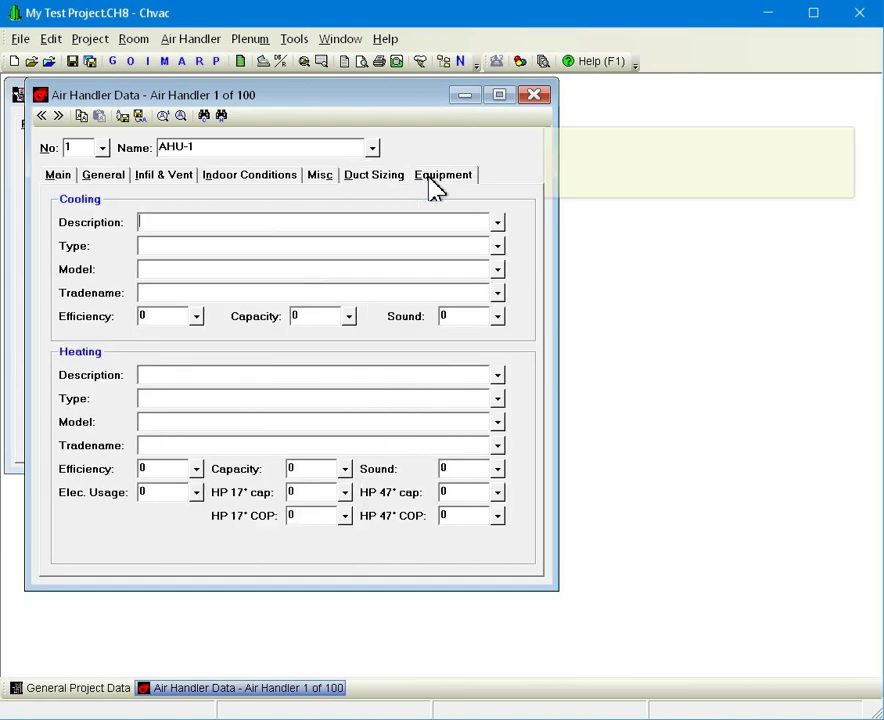